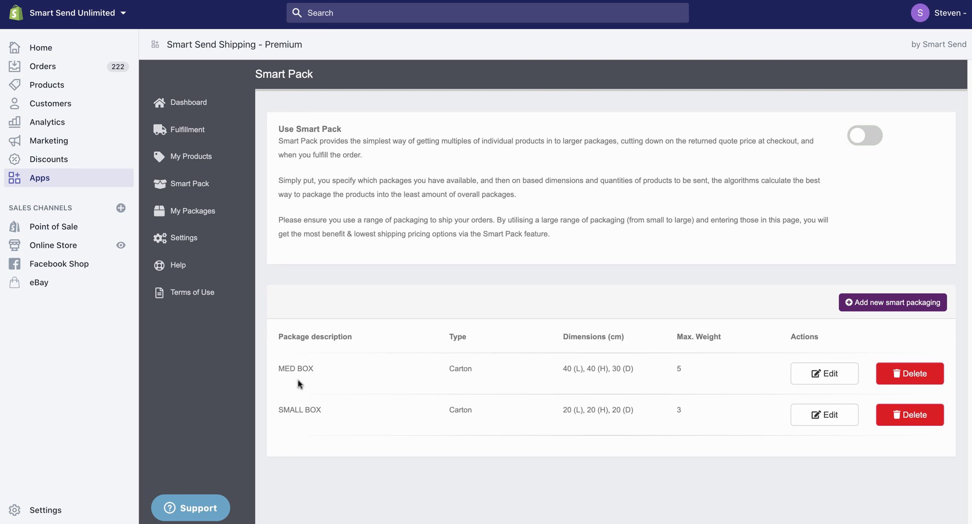
Step: Start a new smart package and enter WIDGET BOX as its package description
left_click(865, 304)
scroll(658, 324, "down", 3)
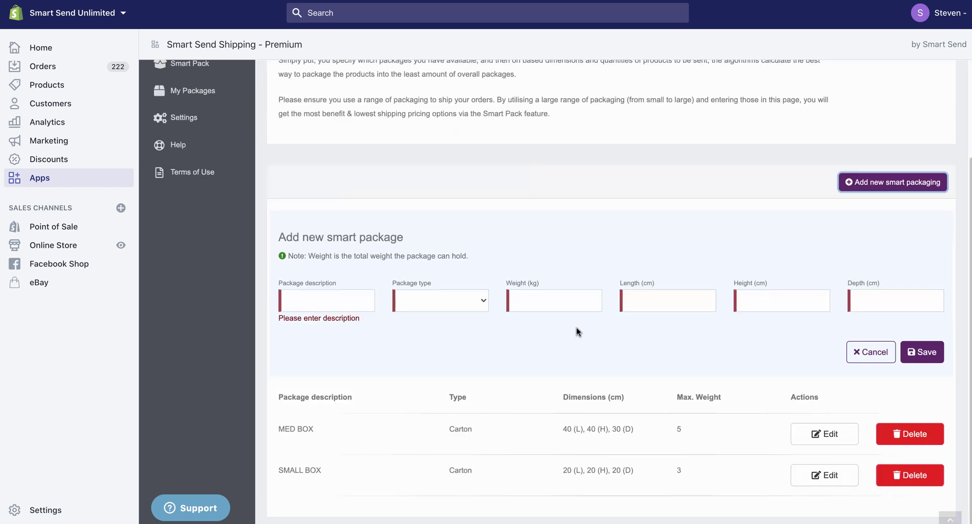
left_click(307, 299)
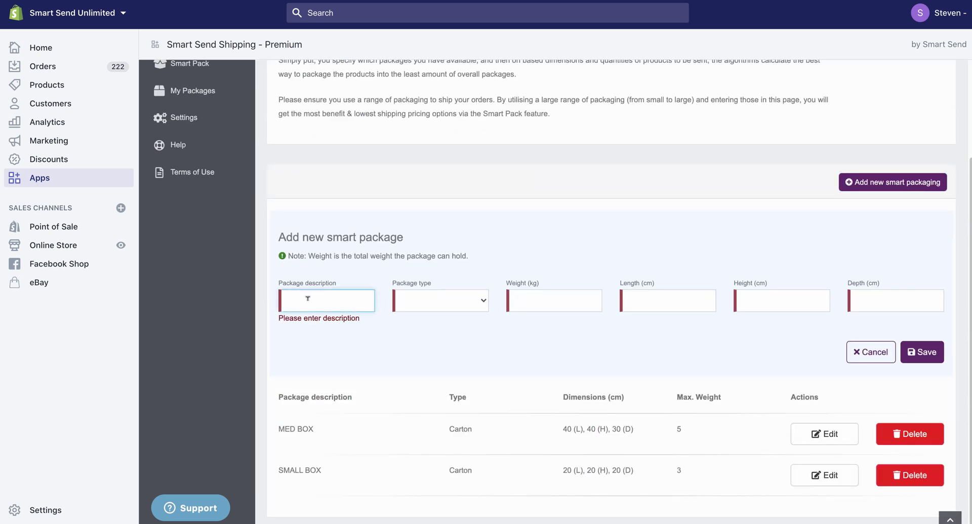
type("ext")
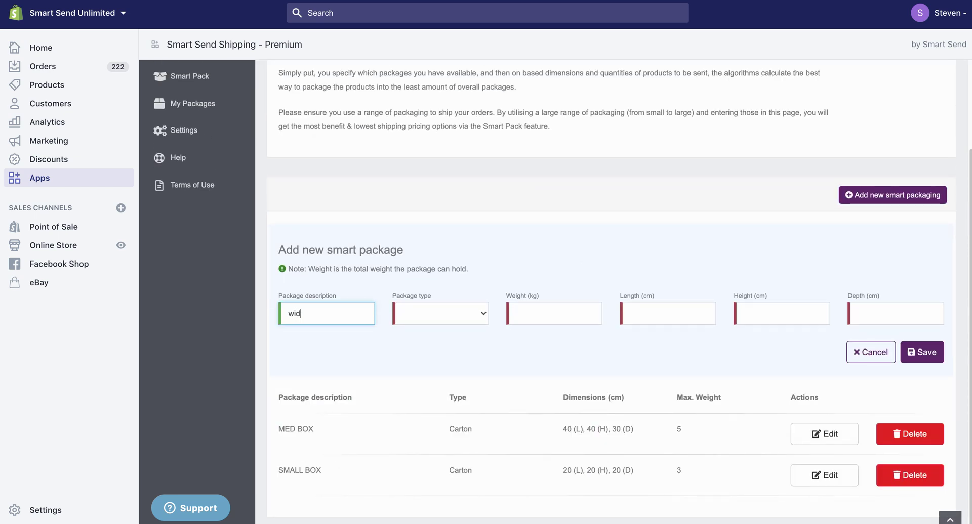
key("BackSpace")
key("BackSpace")
key("BackSpace")
type("WIDGET BOX")
key("Tab")
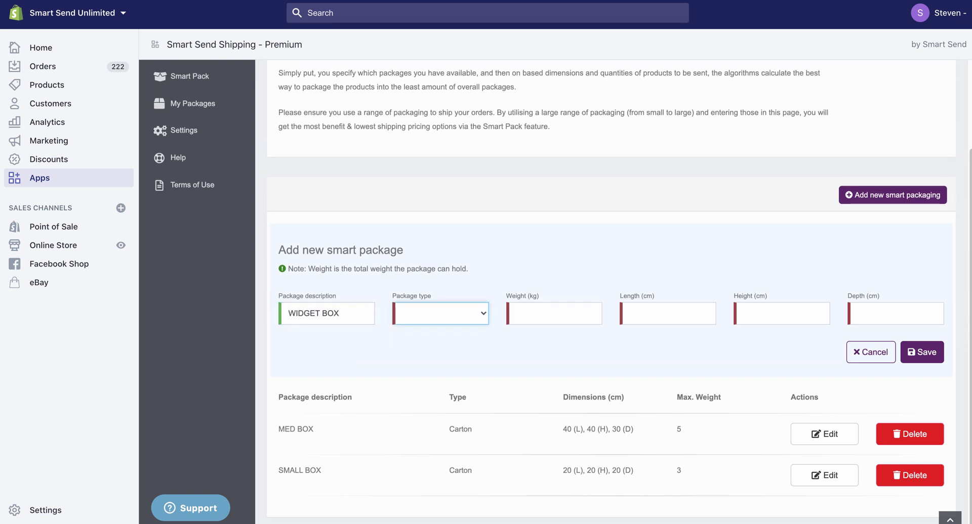
Step: Choose Carton as the WIDGET BOX package type and set its weight limit to 10 kg
key("c")
left_click(485, 314)
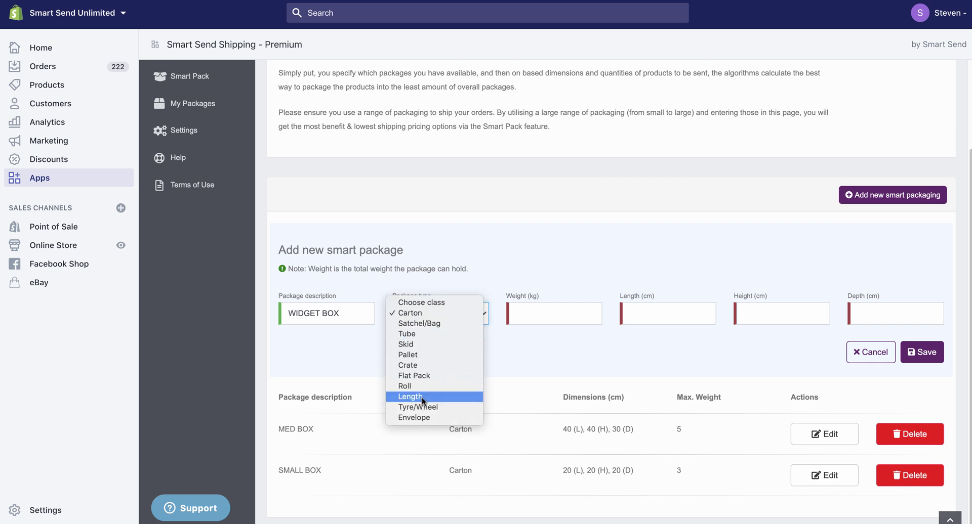
left_click(417, 313)
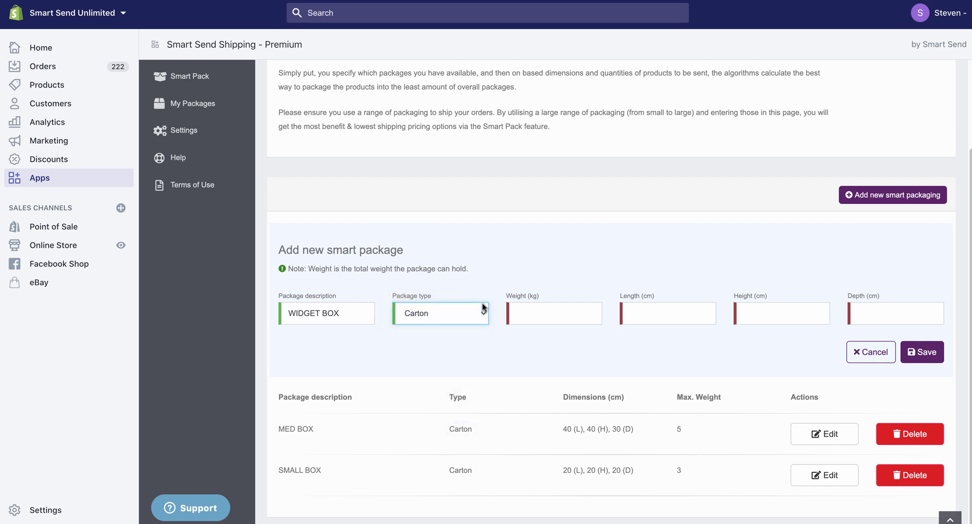
left_click(565, 310)
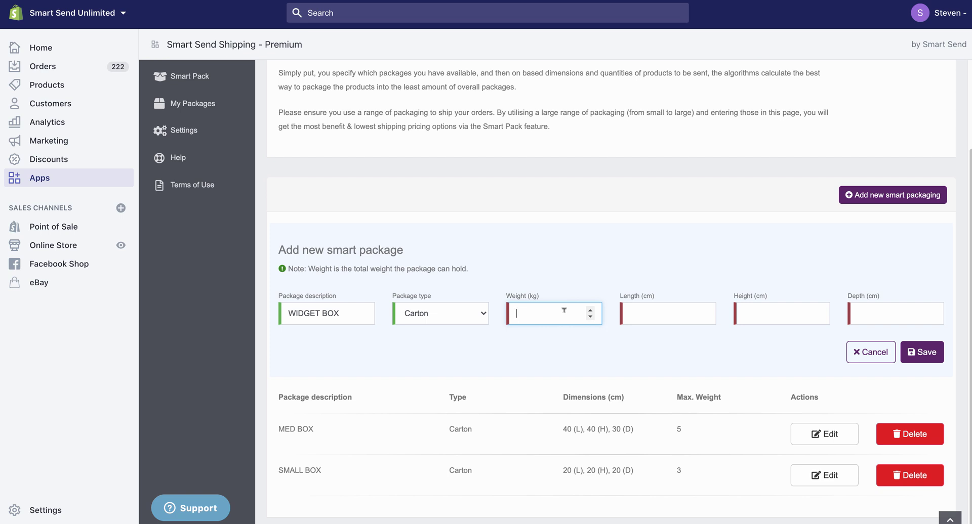
type("0")
key("Tab")
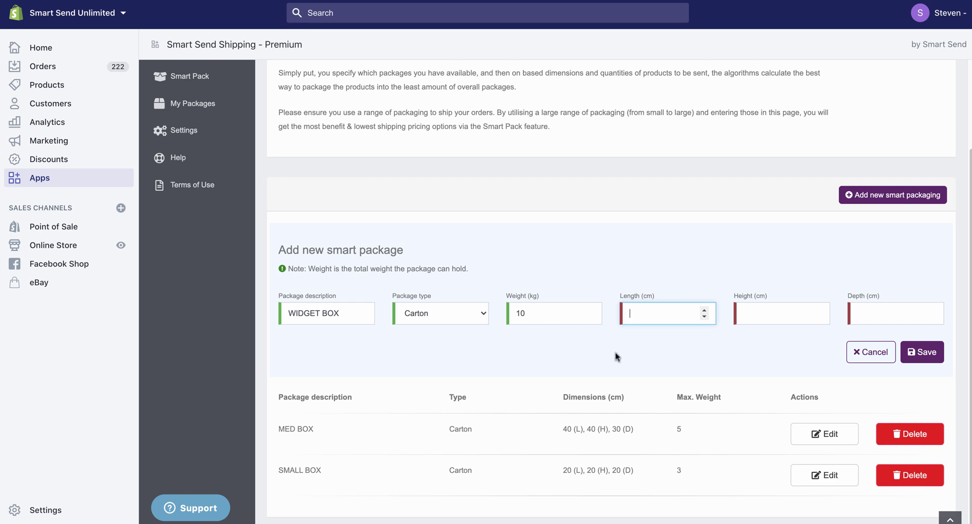
Step: Set the WIDGET BOX length to 30 cm, height to 40 cm and depth to 50 cm, and save the package
type("30")
key("Tab")
type("40")
key("Tab")
type("5")
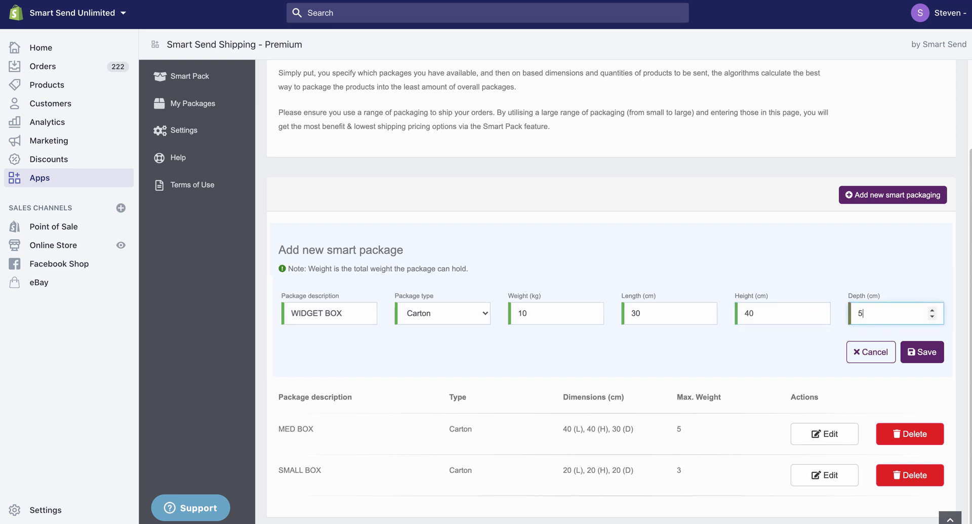
type("0")
left_click(921, 352)
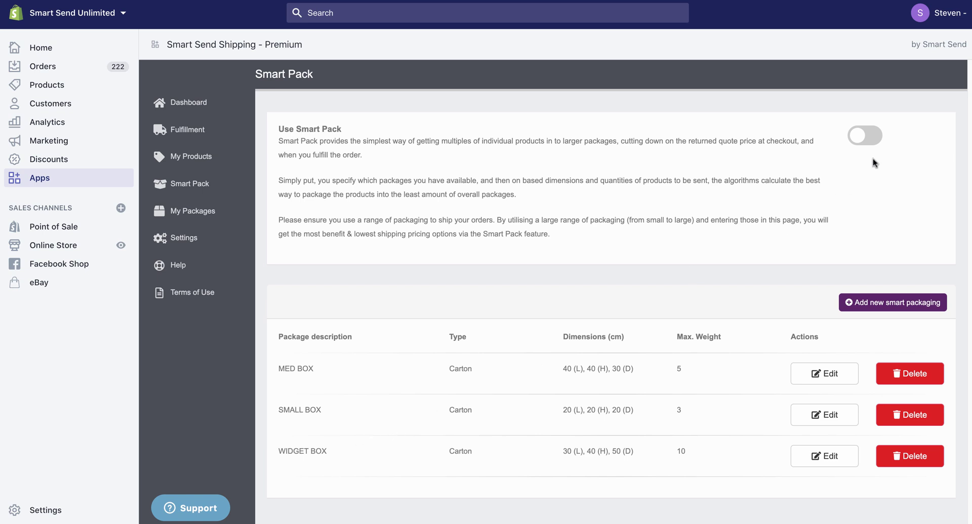
Step: Turn on the Use Smart Pack option
left_click(870, 137)
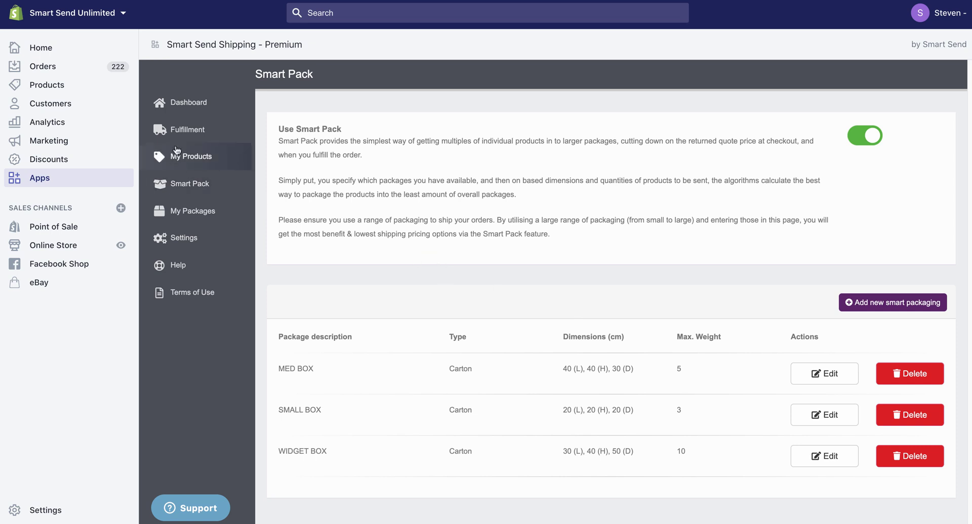
Step: Open the fulfilled order dated 17/06/2020 from the Fulfillment list and show its Smart Pack suggested packing
left_click(186, 131)
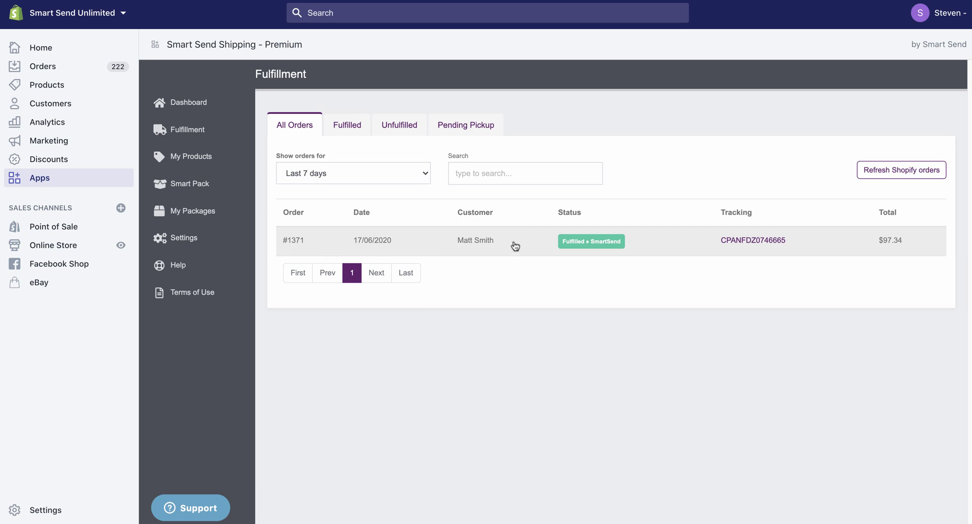
left_click(529, 243)
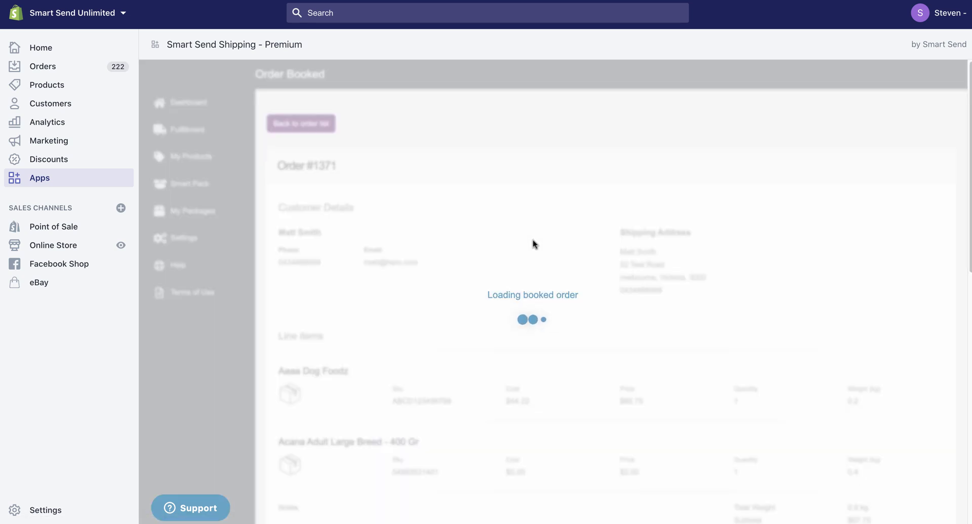
scroll(532, 244, "down", 3)
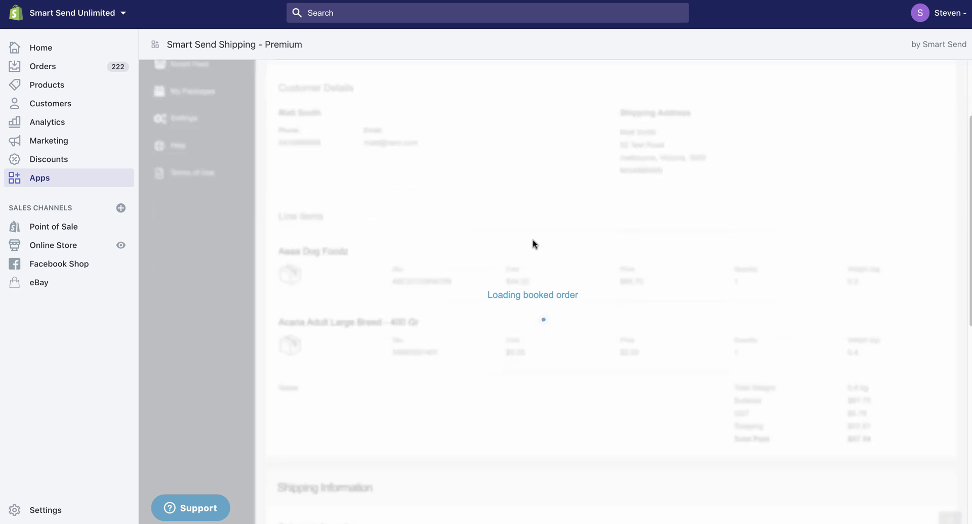
scroll(533, 244, "down", 4)
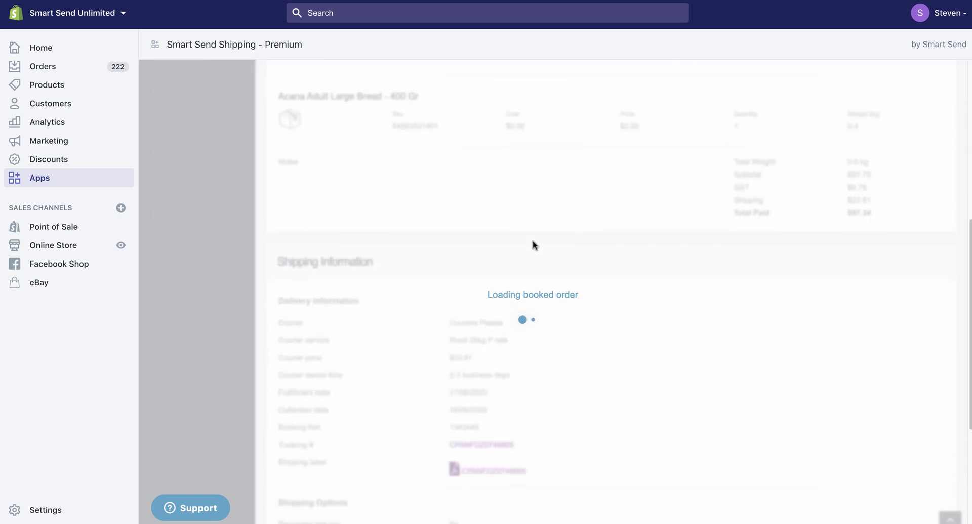
scroll(532, 247, "down", 4)
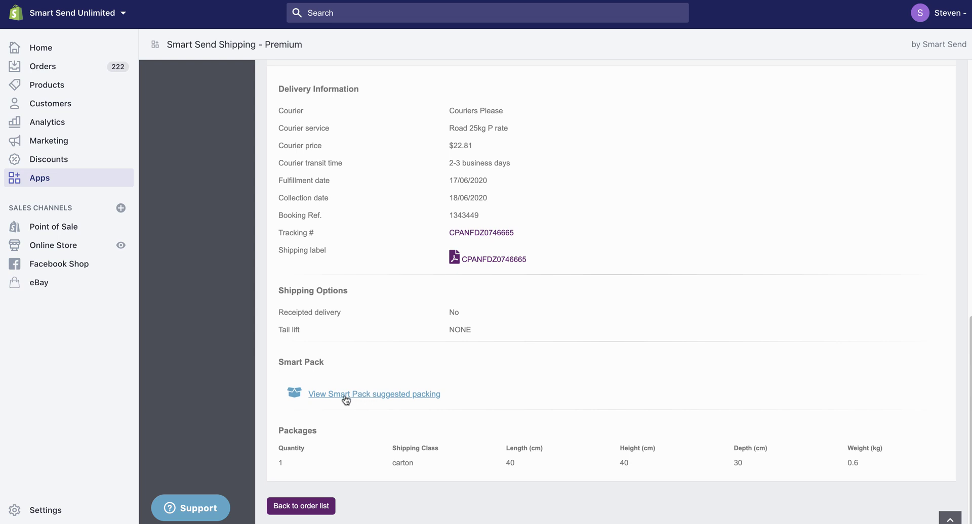
left_click(360, 397)
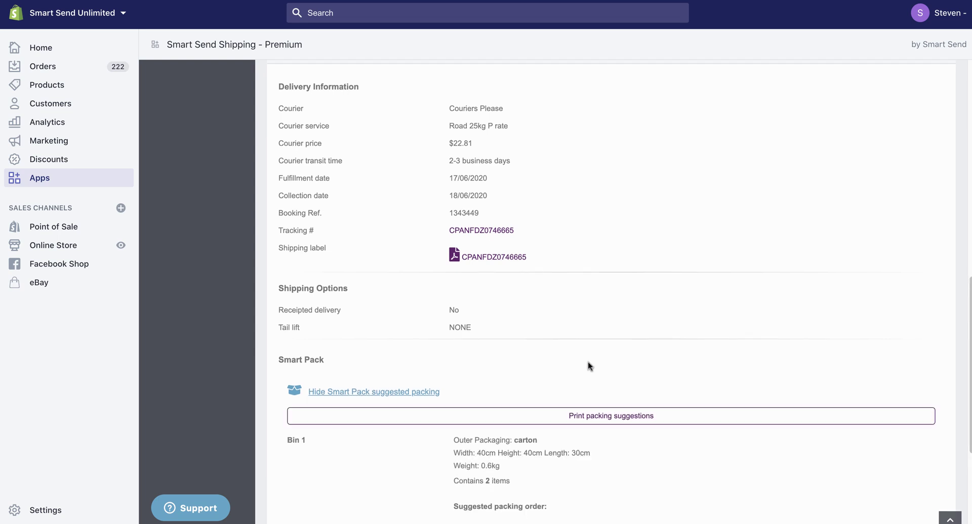
Step: Review the order's suggested packing, line items and delivery information
scroll(587, 363, "down", 3)
scroll(589, 366, "down", 1)
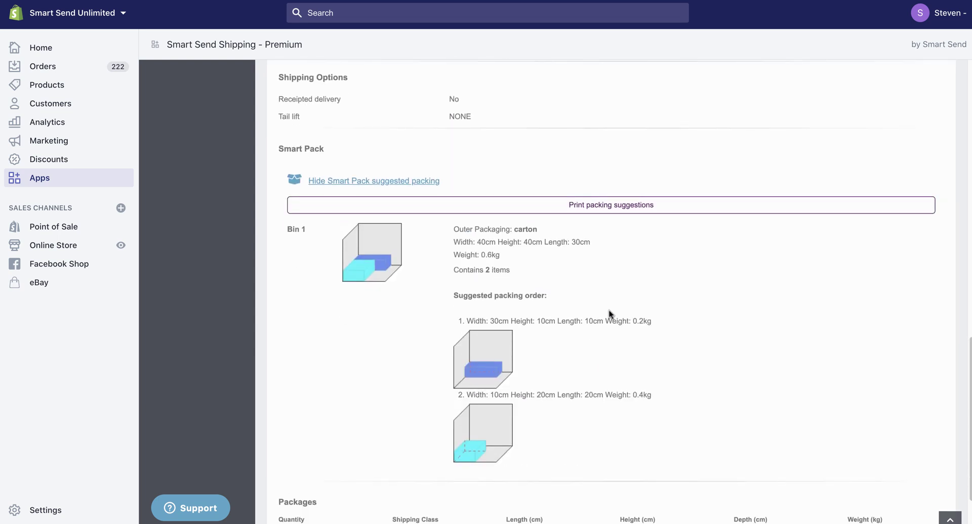
left_click(605, 209)
scroll(551, 387, "up", 10)
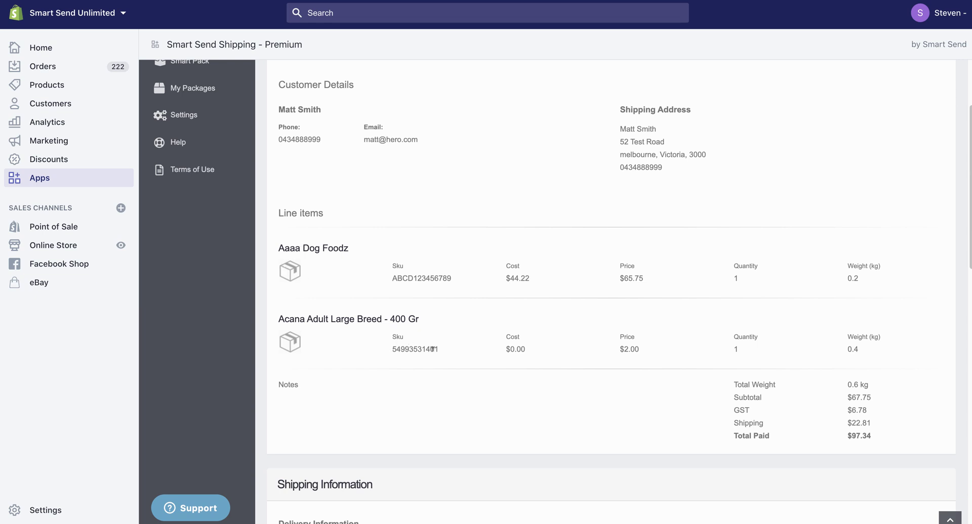
scroll(462, 346, "down", 5)
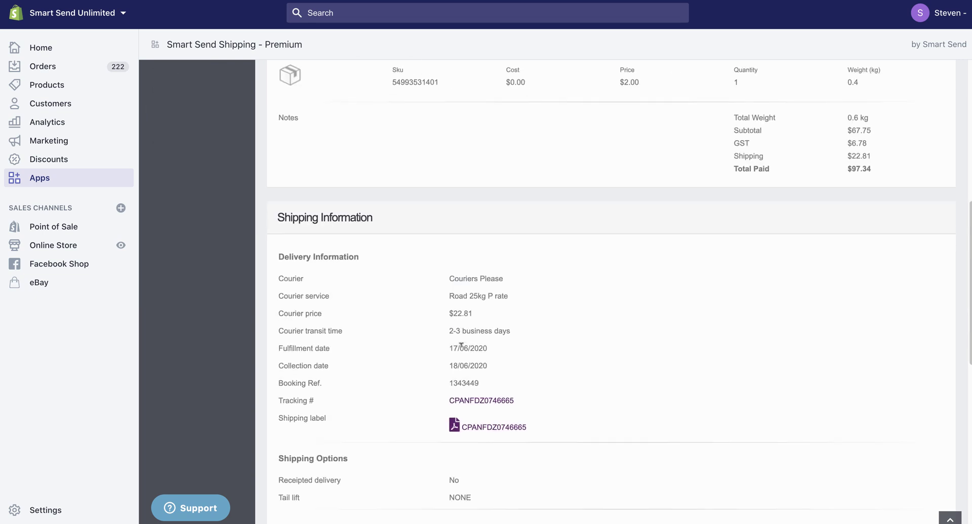
scroll(462, 346, "down", 9)
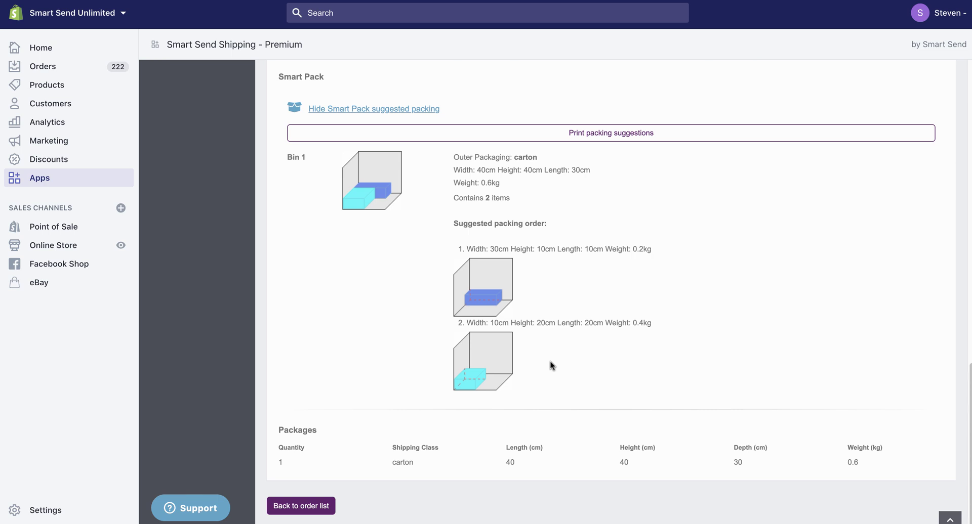
scroll(550, 362, "up", 15)
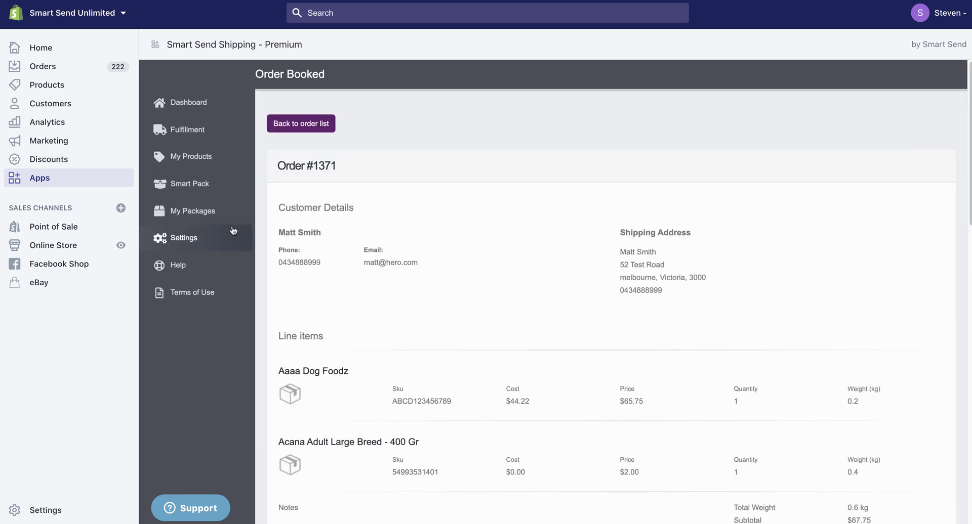
Step: Open the Smart Pack packing details for the pending pickup order dated 18/06/2020
left_click(190, 183)
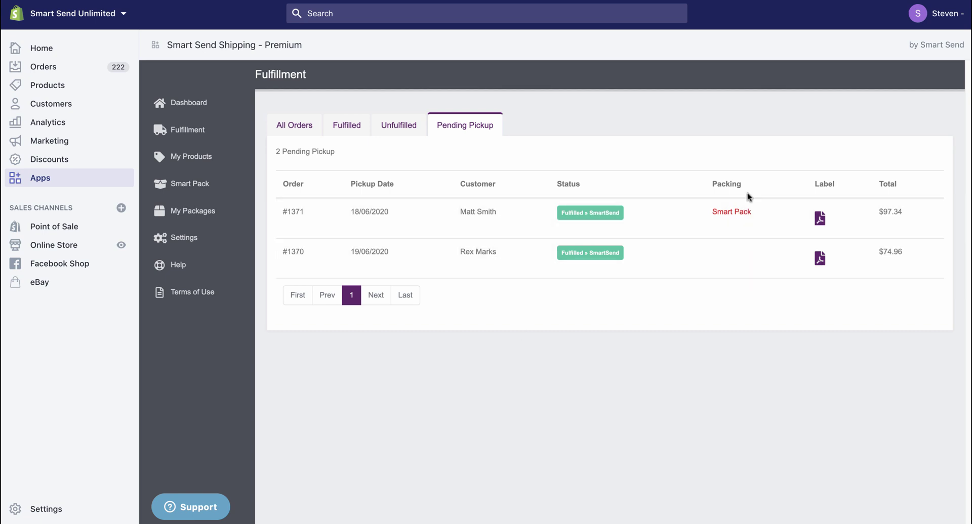
left_click(734, 216)
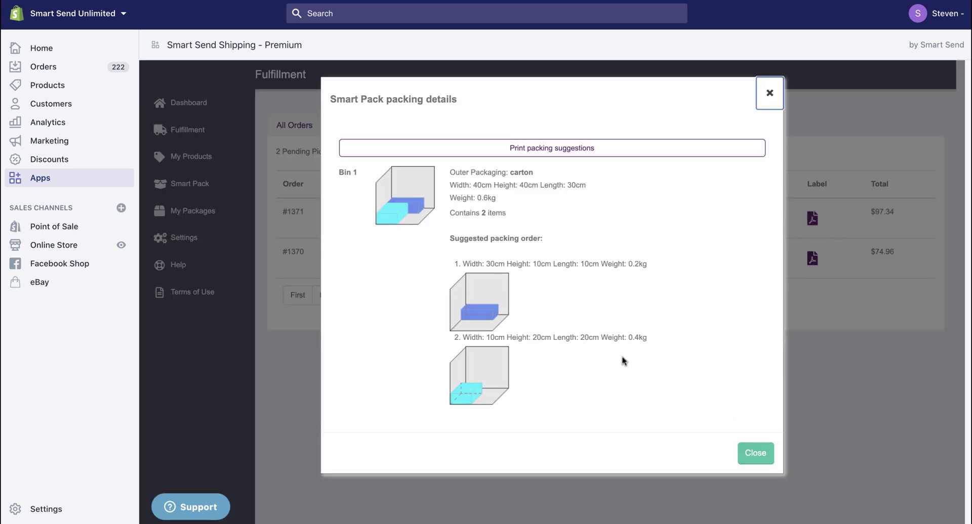
Step: Preview the printout of the packing suggestions and leave it without printing
left_click(555, 151)
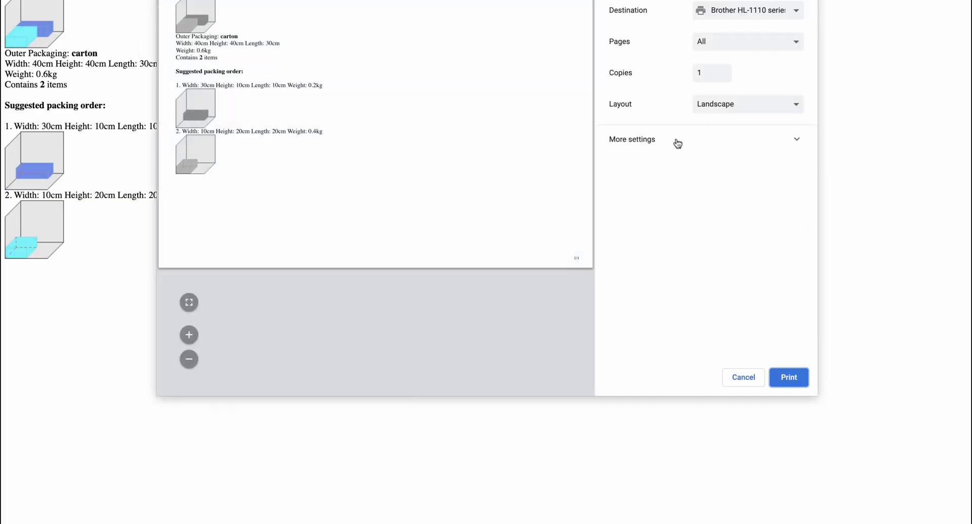
left_click(744, 379)
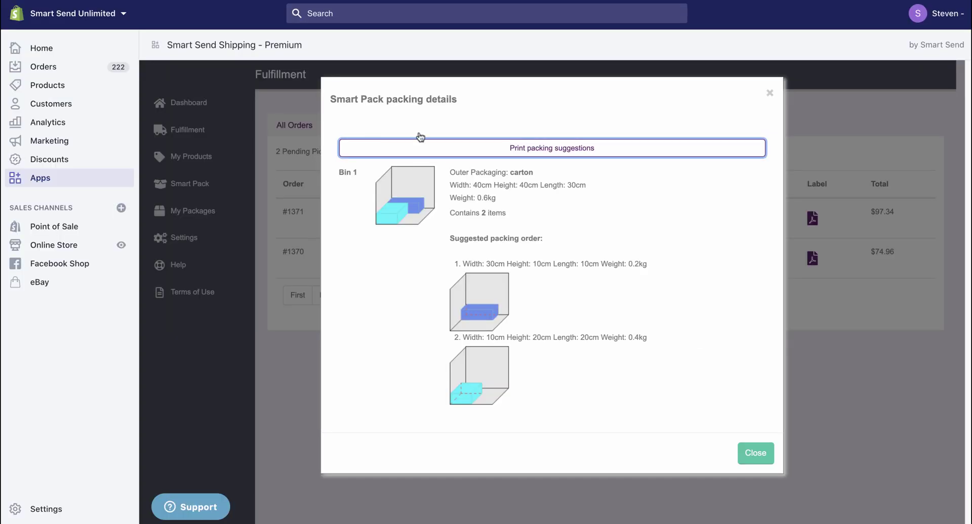